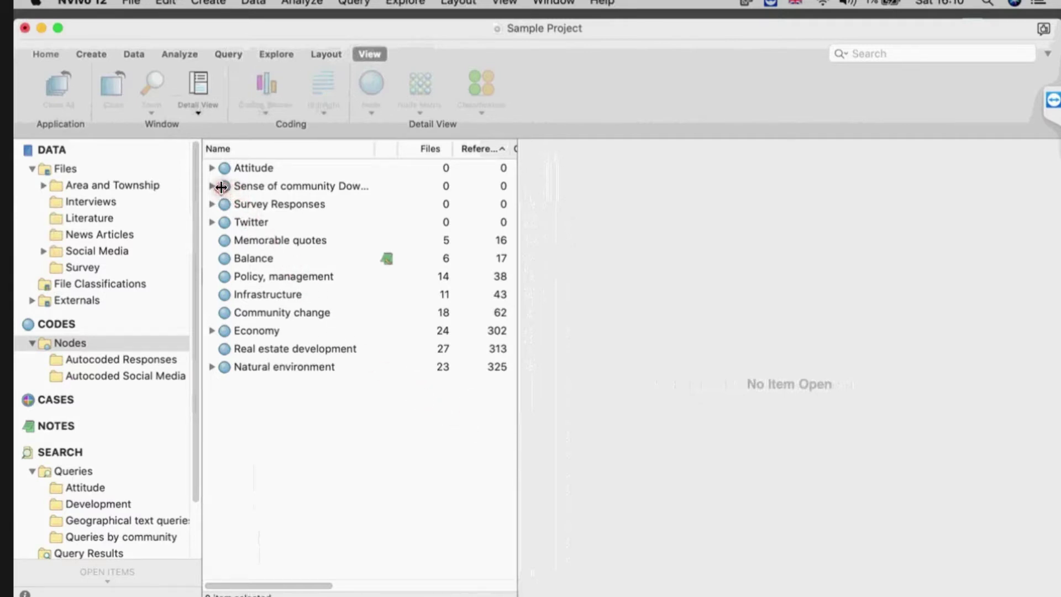
Step: Make Sense of community, Economy and Natural environment aggregate coding from their child nodes
click(221, 188)
double_click(222, 189)
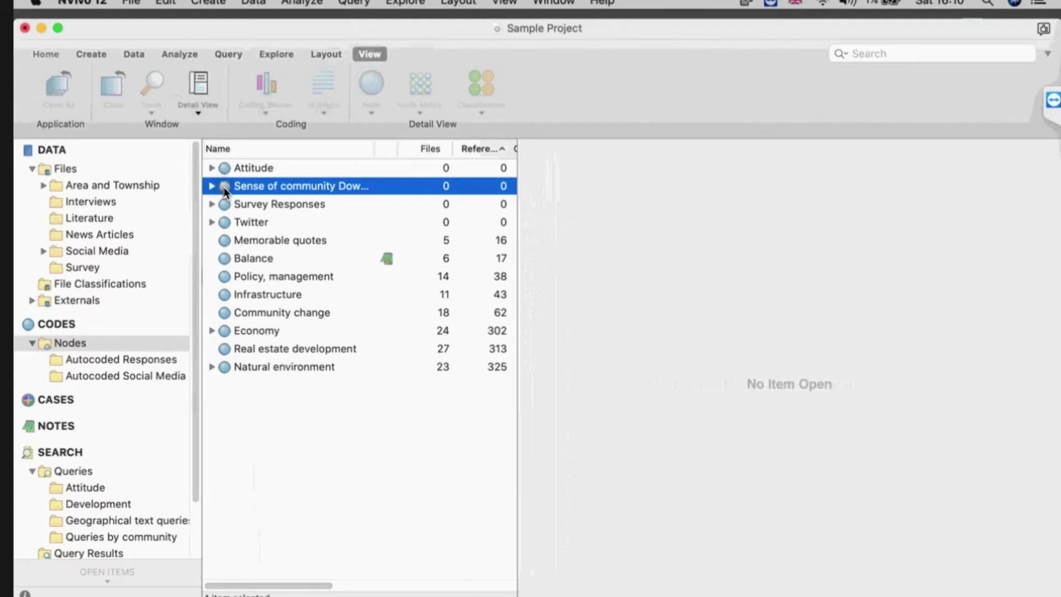
key(shift+Down)
key(shift+Down)
key(shift+Down)
key(shift+Down)
key(shift+Down)
key(shift+Down)
key(shift+Down)
key(shift+Down)
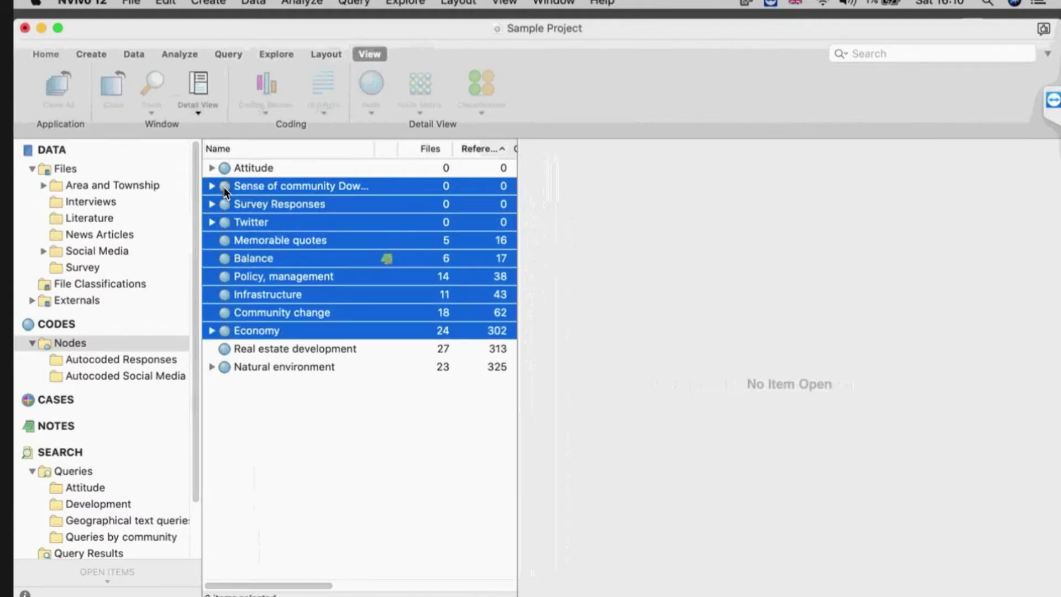
key(shift+Down)
key(shift+Down)
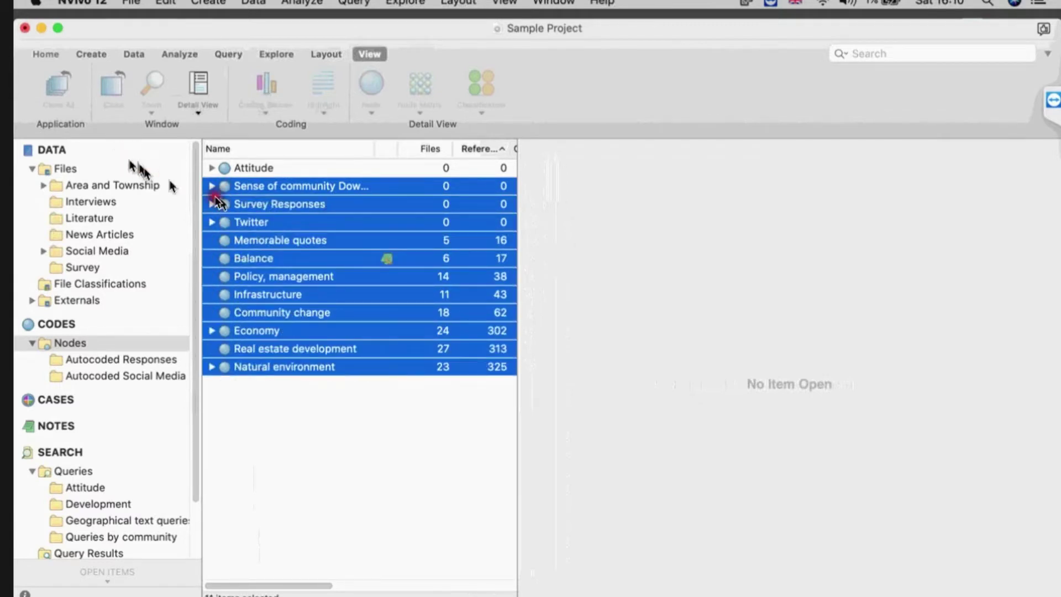
right_click(299, 215)
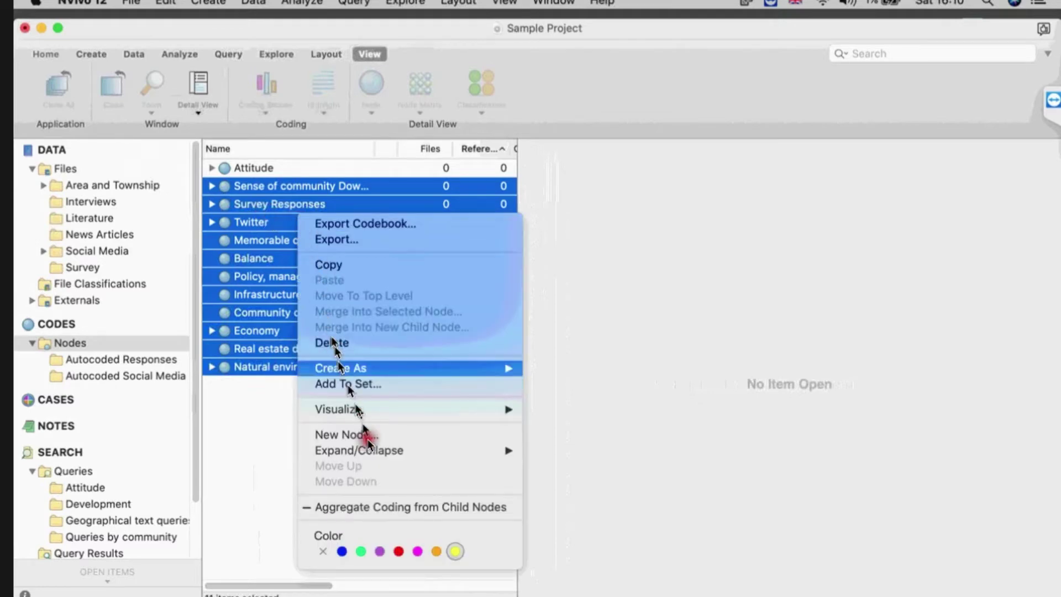
click(376, 507)
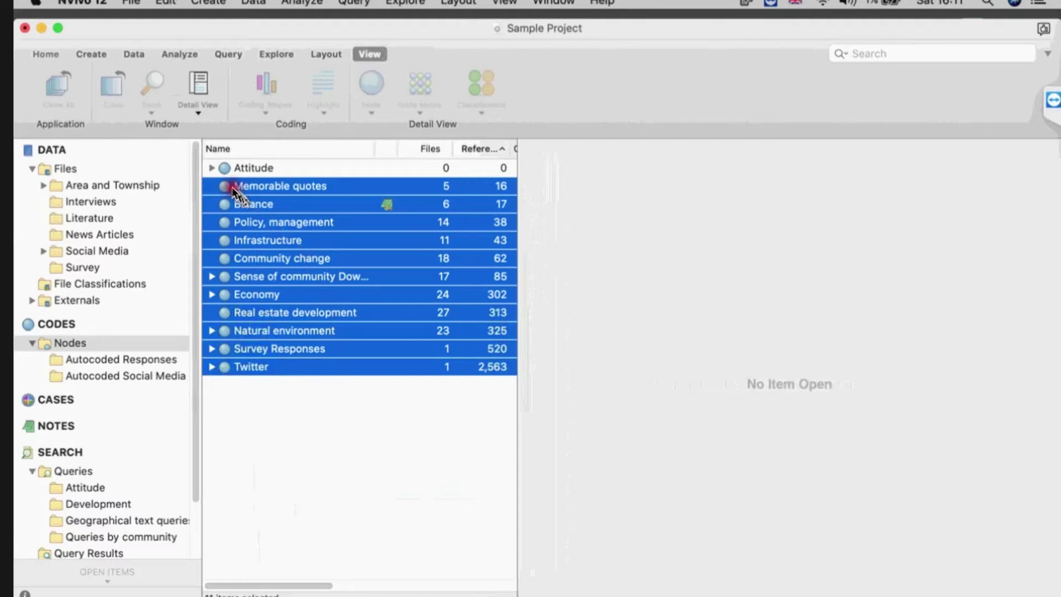
click(215, 168)
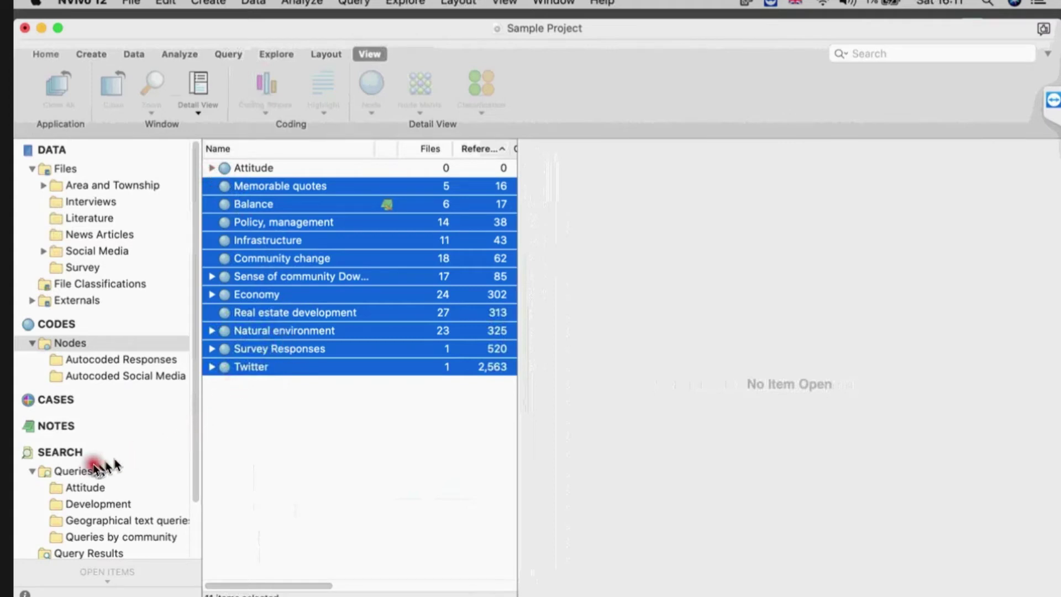
Step: Create a new Matrix Coding query from the Queries list
click(78, 472)
click(287, 416)
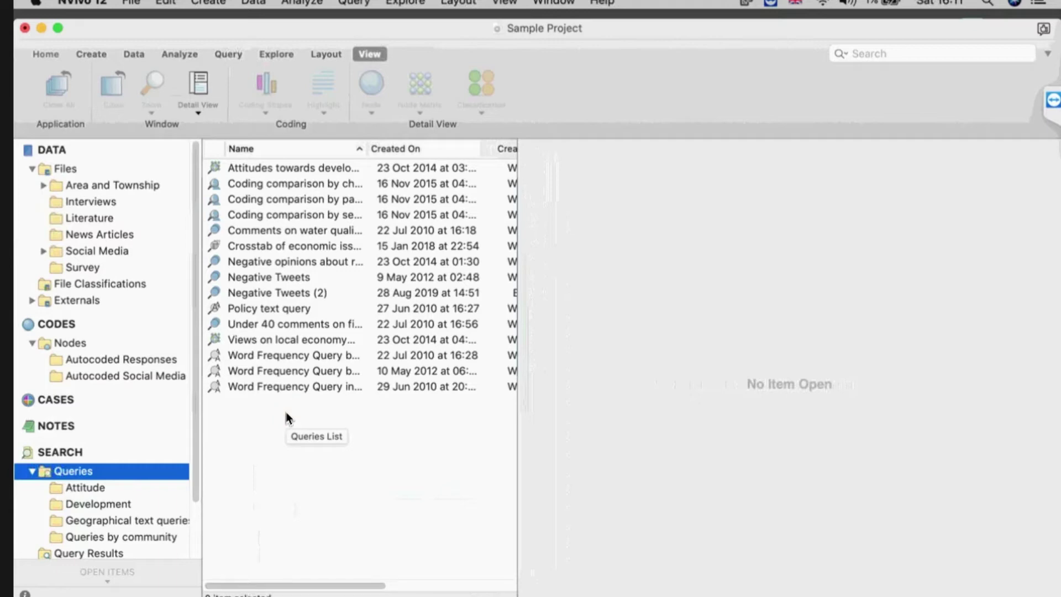
right_click(285, 414)
mouse_move(331, 421)
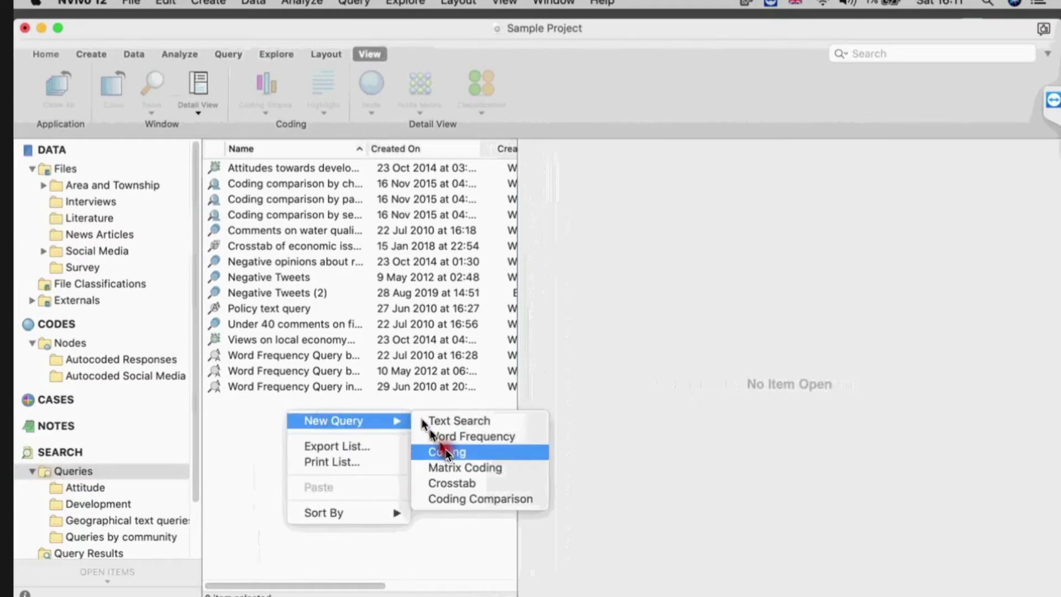
click(447, 468)
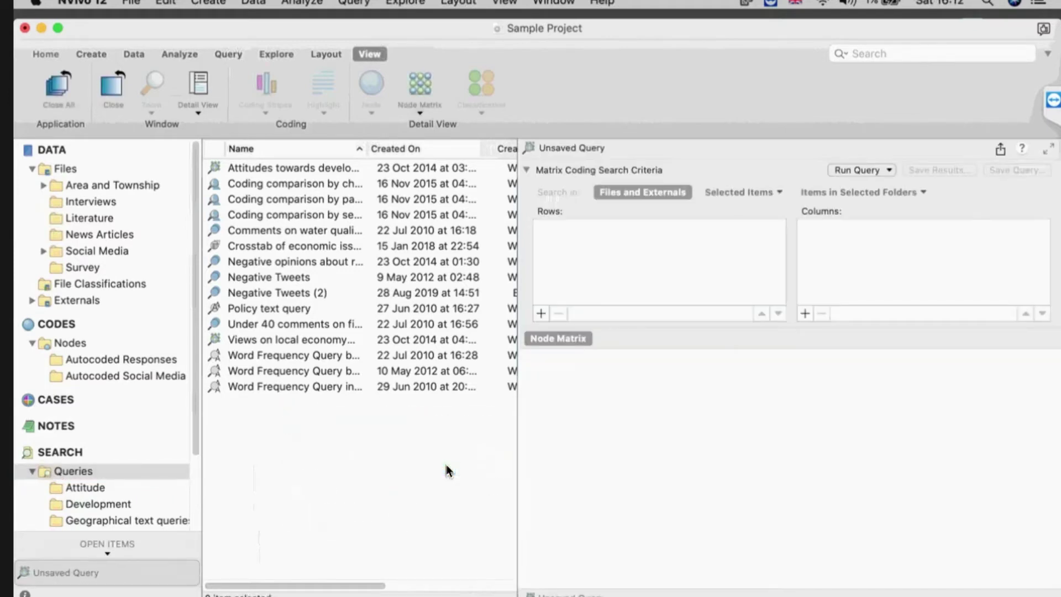
click(677, 265)
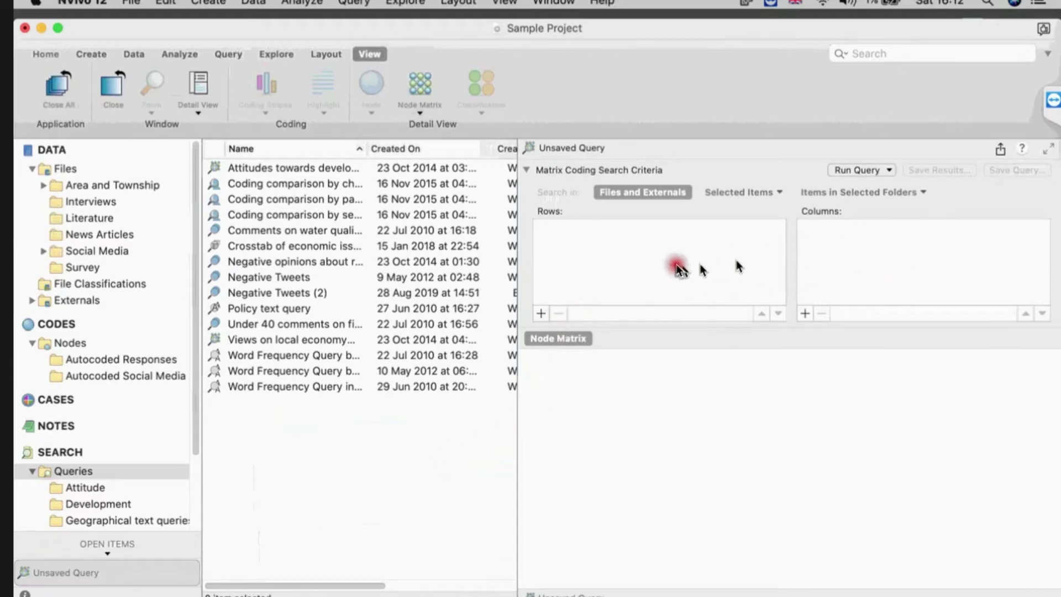
click(913, 259)
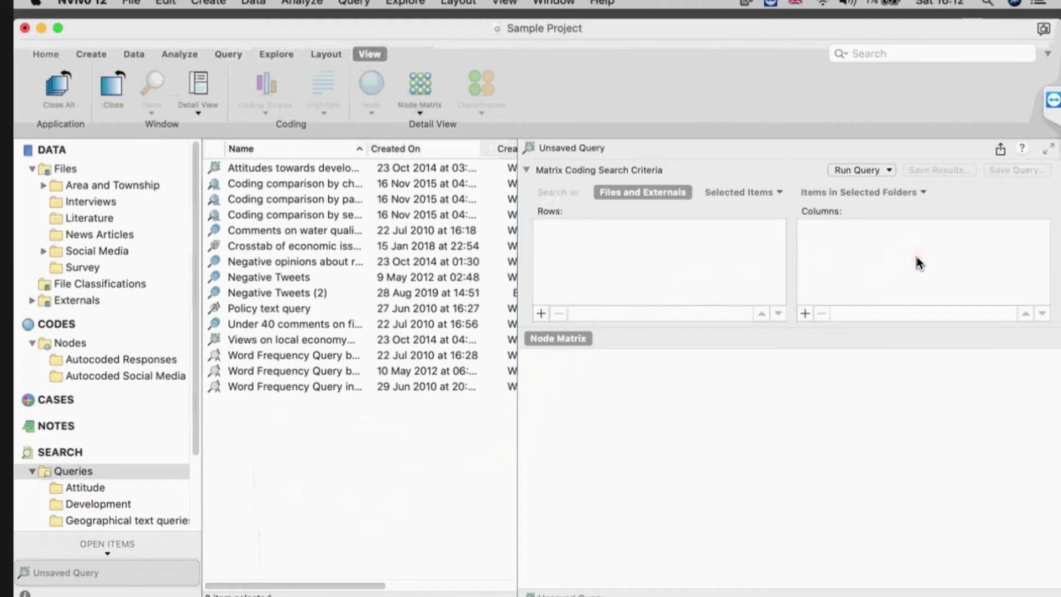
click(541, 313)
Step: Open the project item picker for the matrix rows, showing the Nodes
click(542, 314)
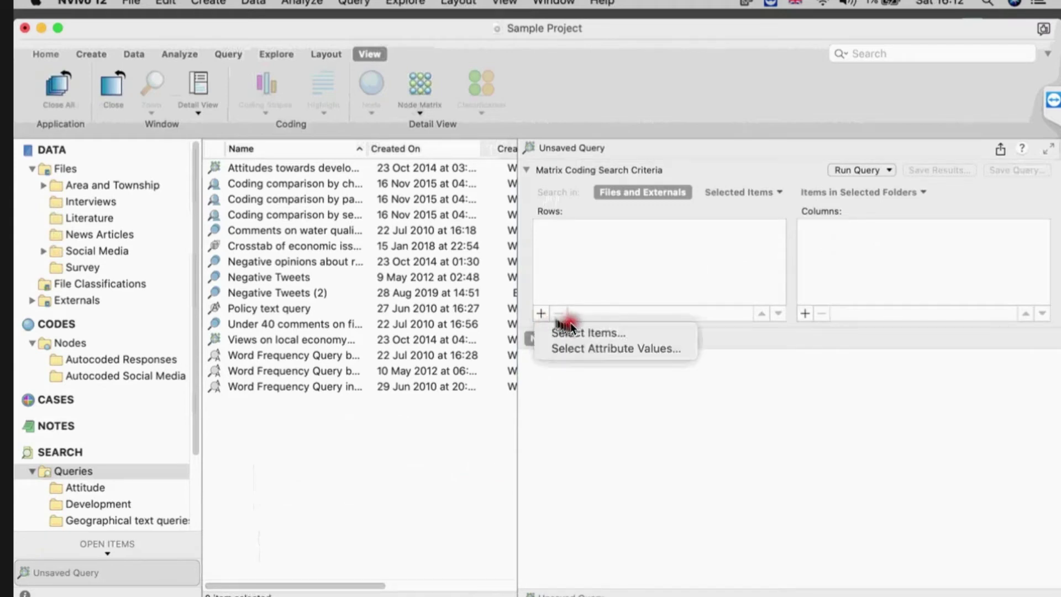
click(582, 332)
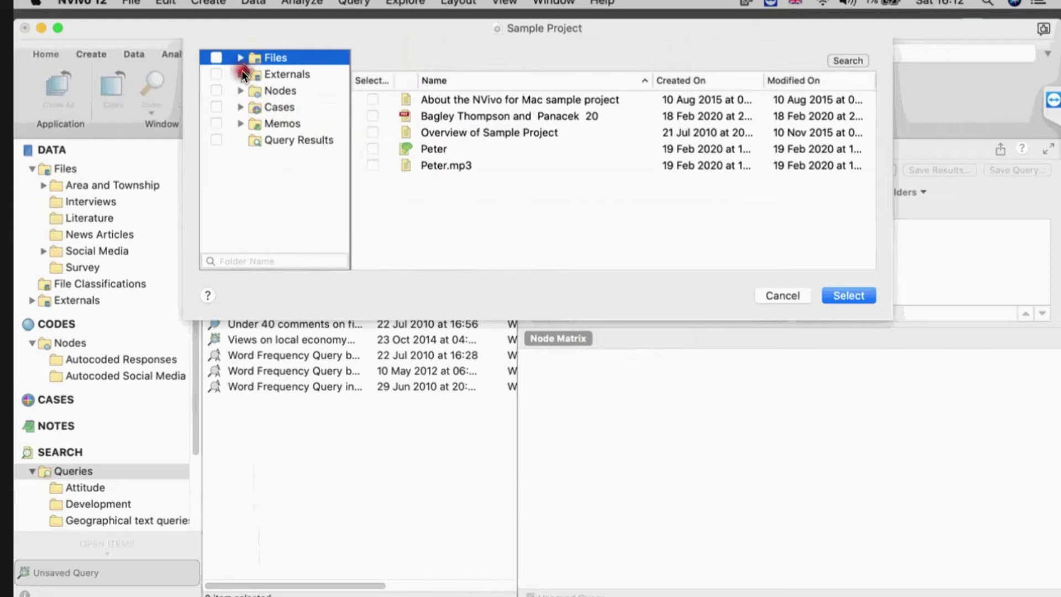
click(269, 93)
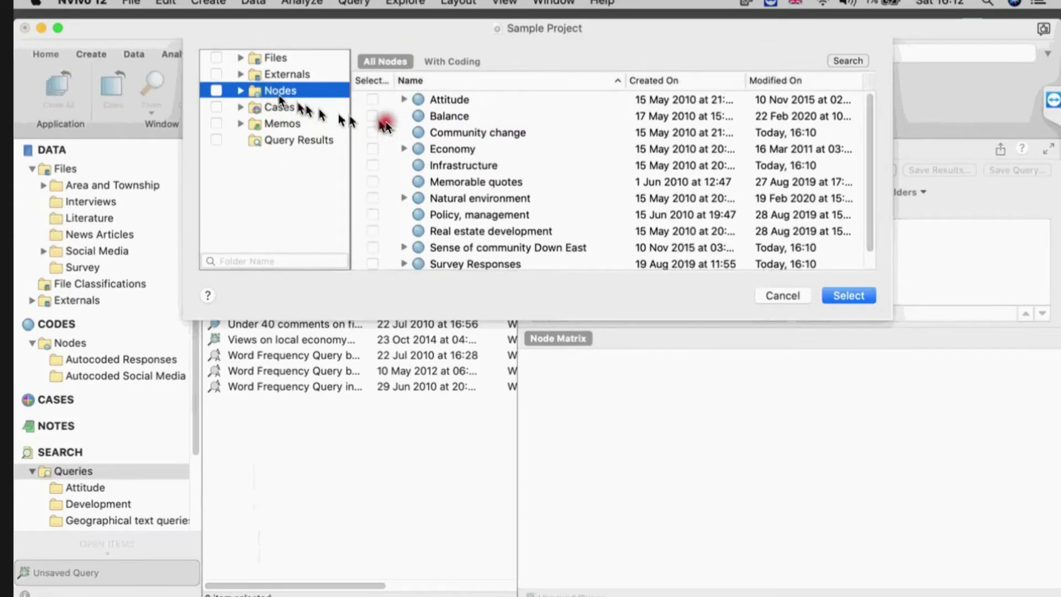
Step: Add Balance through Sense of community Down East as rows, excluding Memorable quotes
click(372, 116)
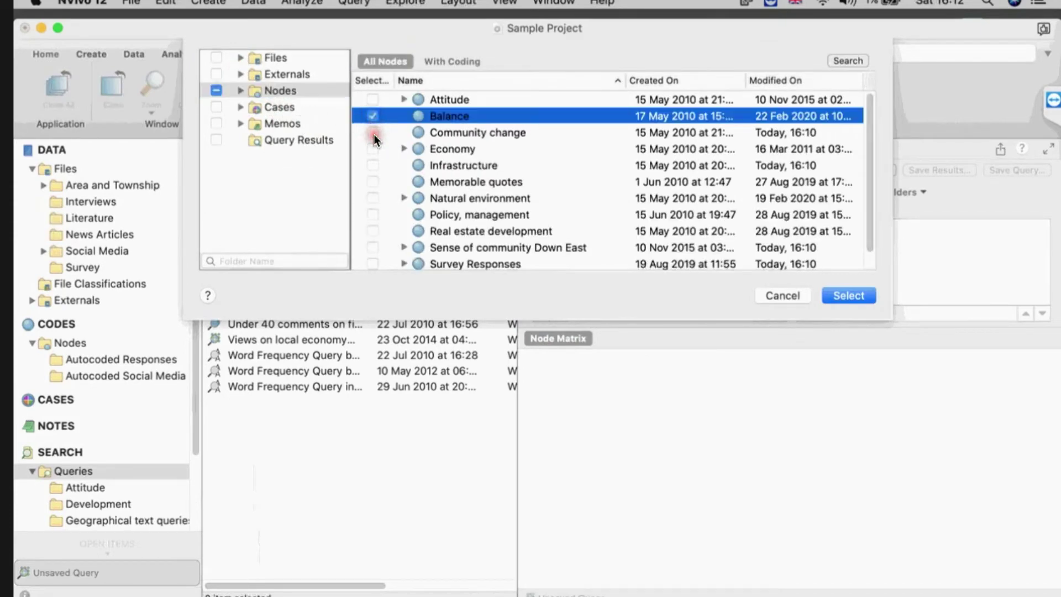
click(373, 133)
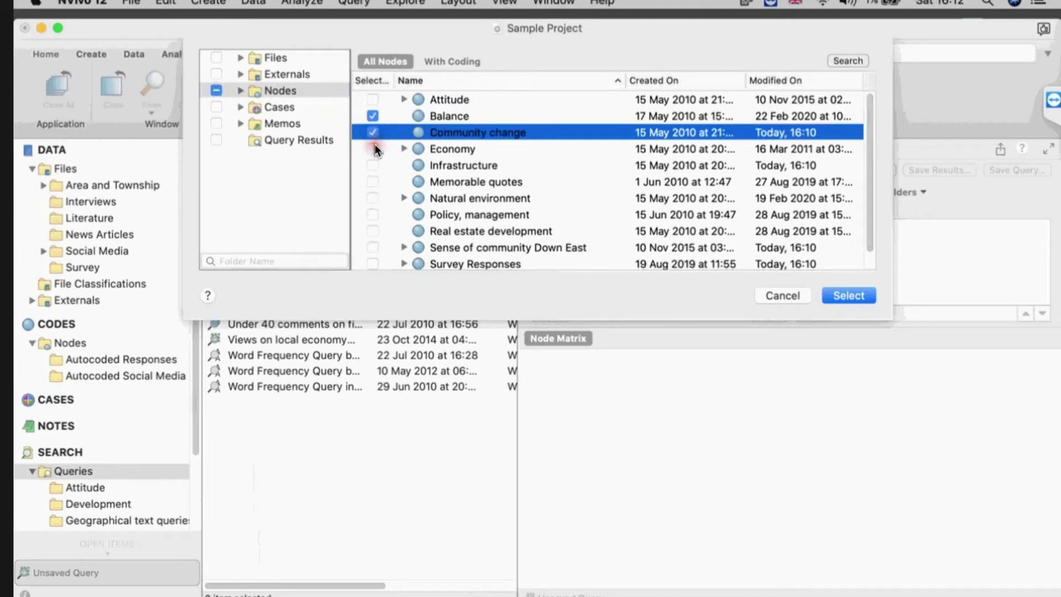
click(373, 149)
click(373, 165)
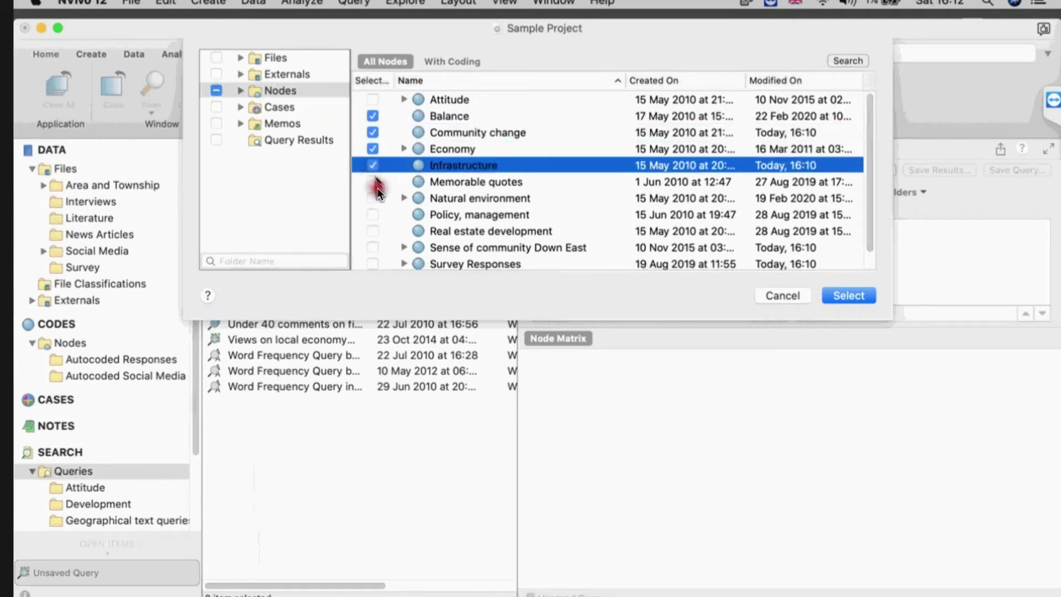
click(374, 182)
click(374, 182)
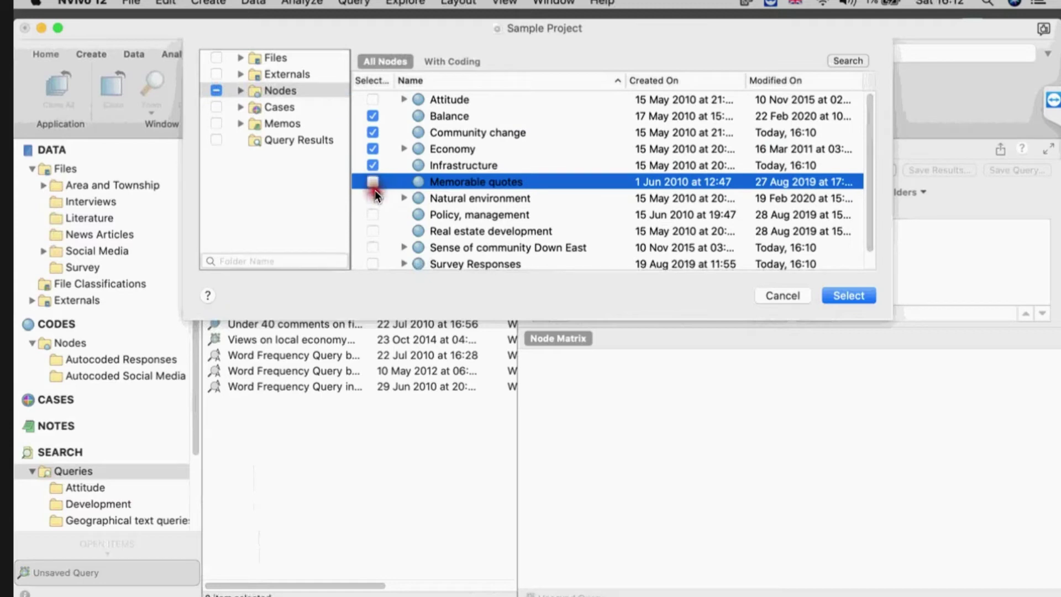
click(373, 198)
click(378, 219)
click(374, 232)
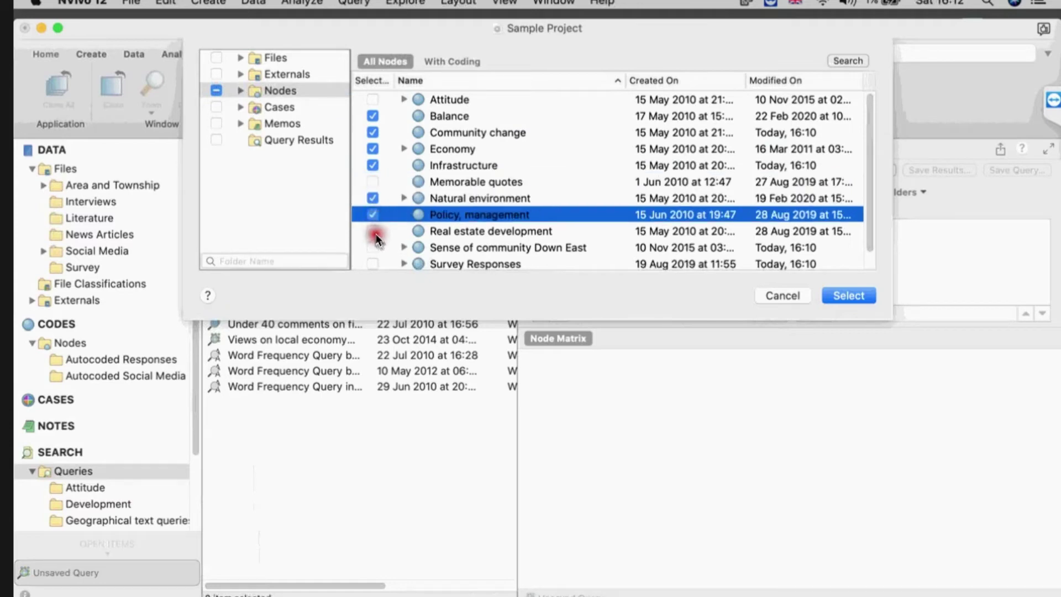
click(374, 247)
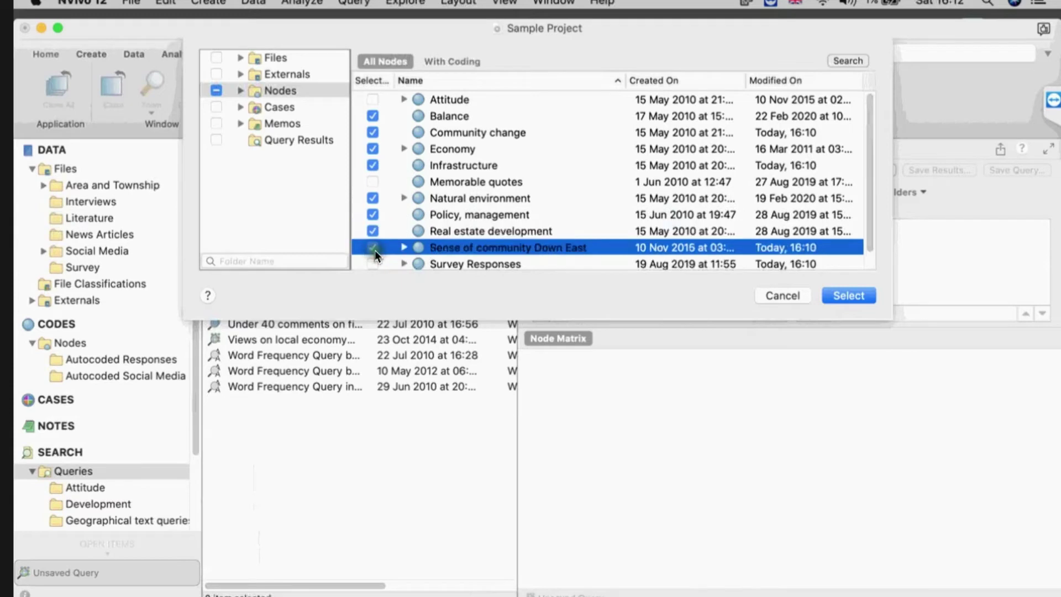
click(860, 296)
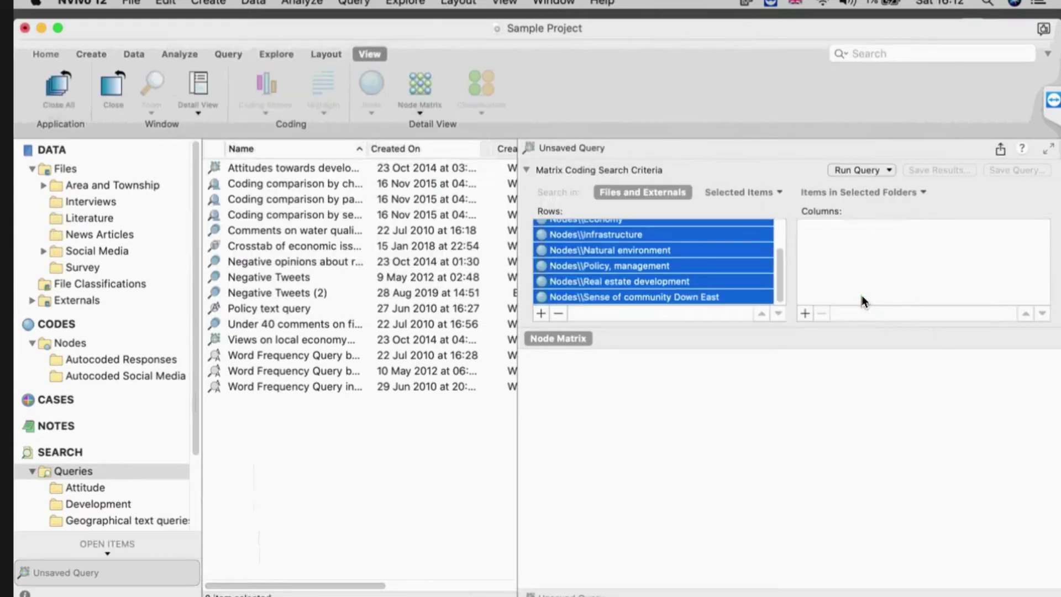
Step: Open the project item picker for the columns and expand Attitude's sentiment nodes
click(805, 314)
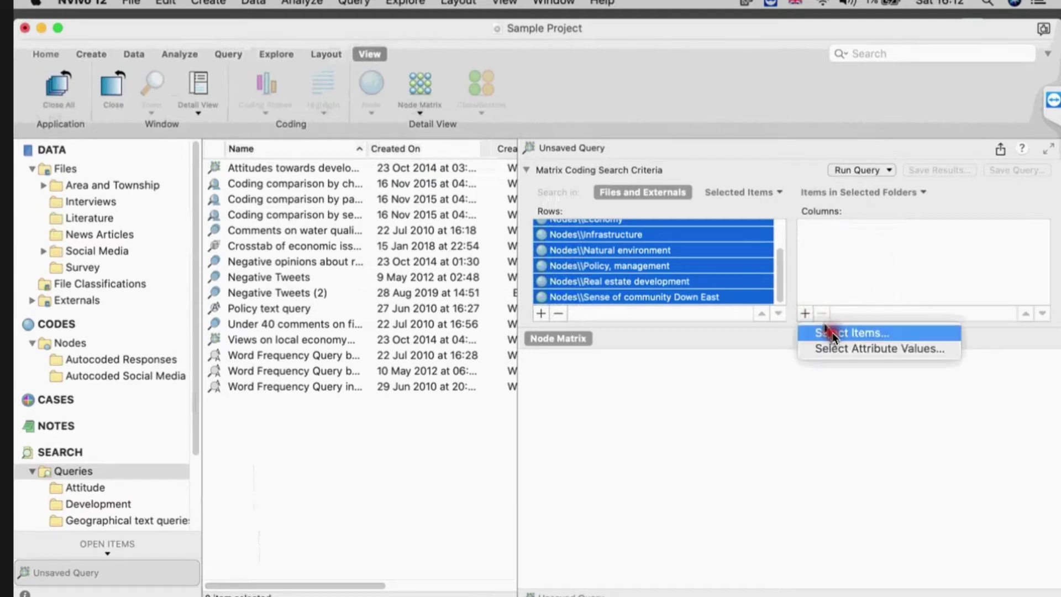
click(834, 334)
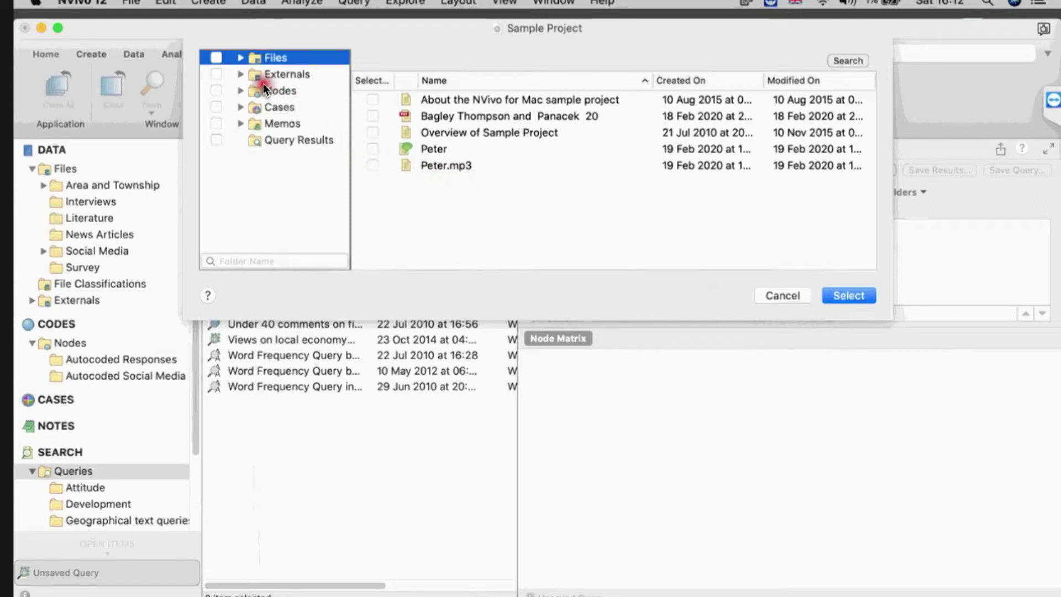
click(241, 91)
click(282, 94)
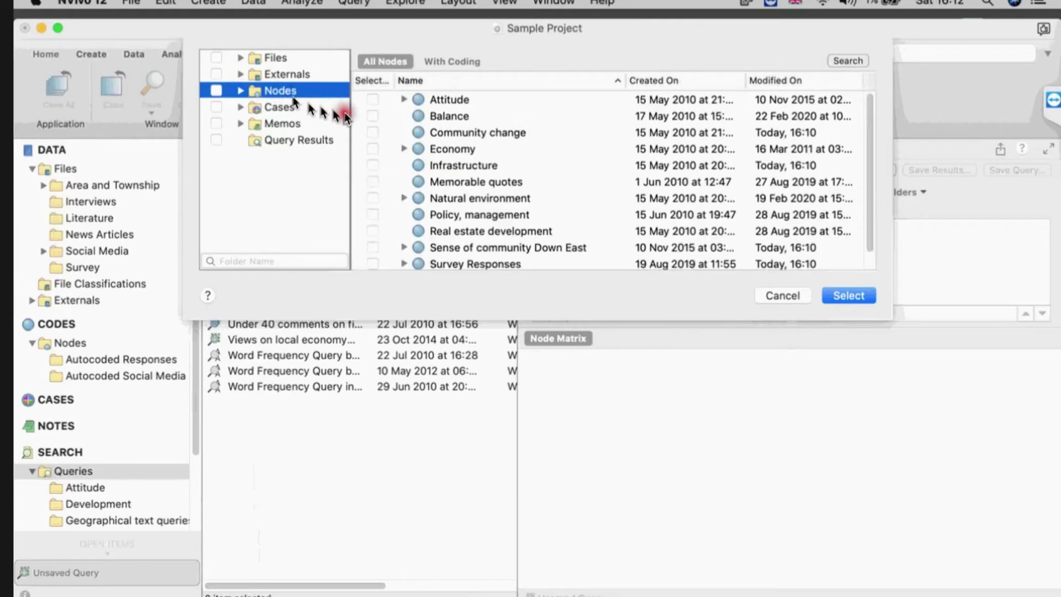
click(406, 100)
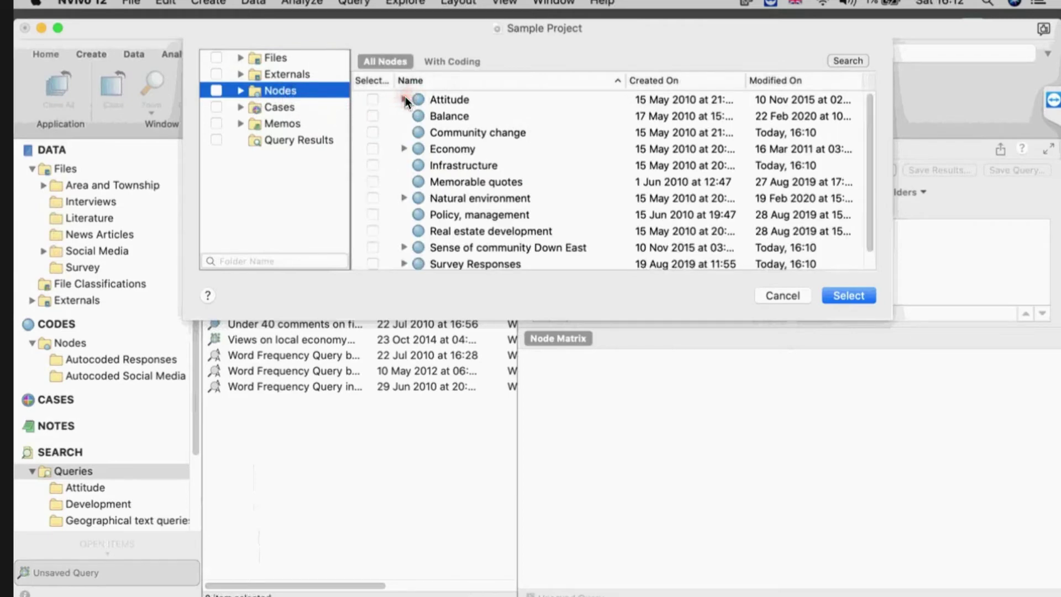
Step: Add Mixed, Negative, Neutral and Positive as columns and run the matrix query
click(374, 117)
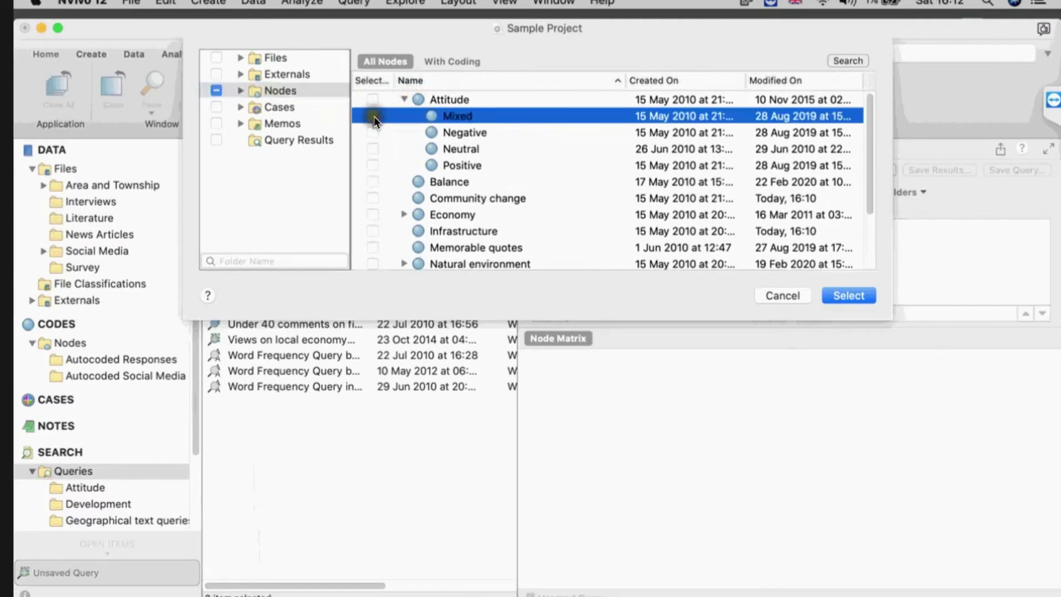
click(375, 133)
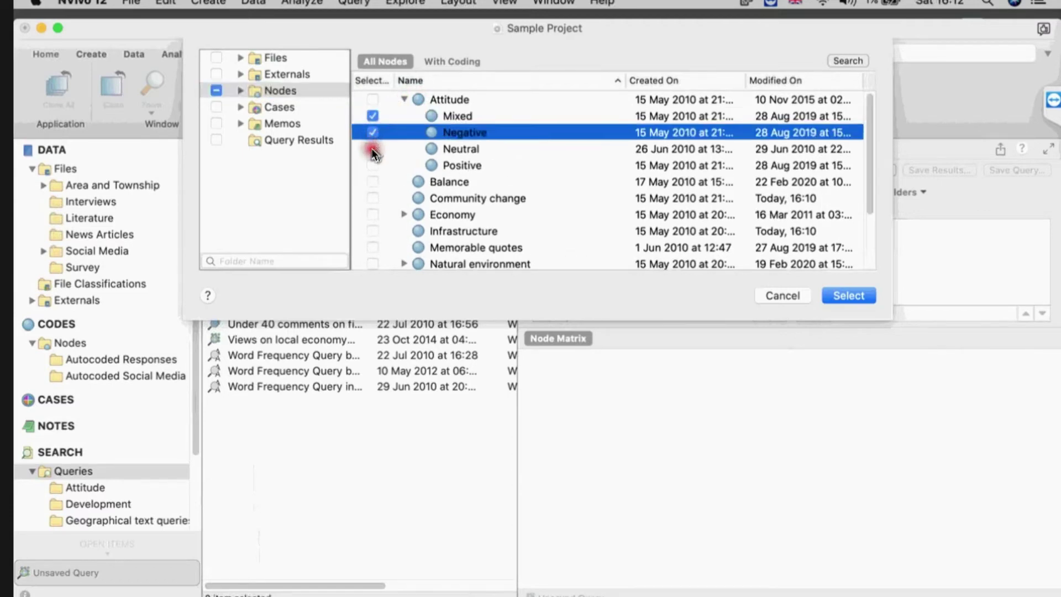
click(373, 149)
click(373, 166)
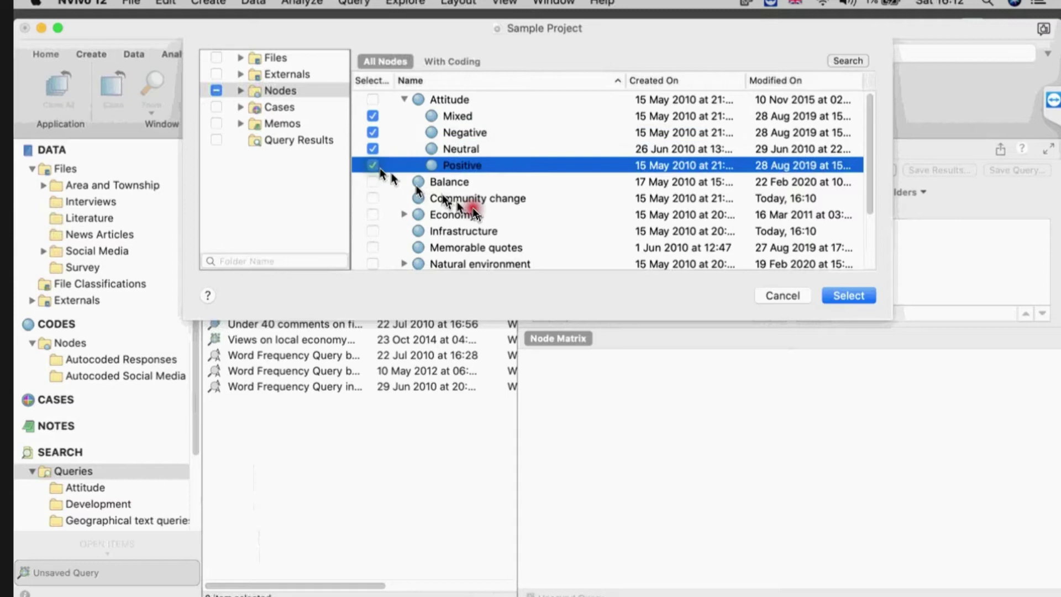
click(849, 296)
click(945, 377)
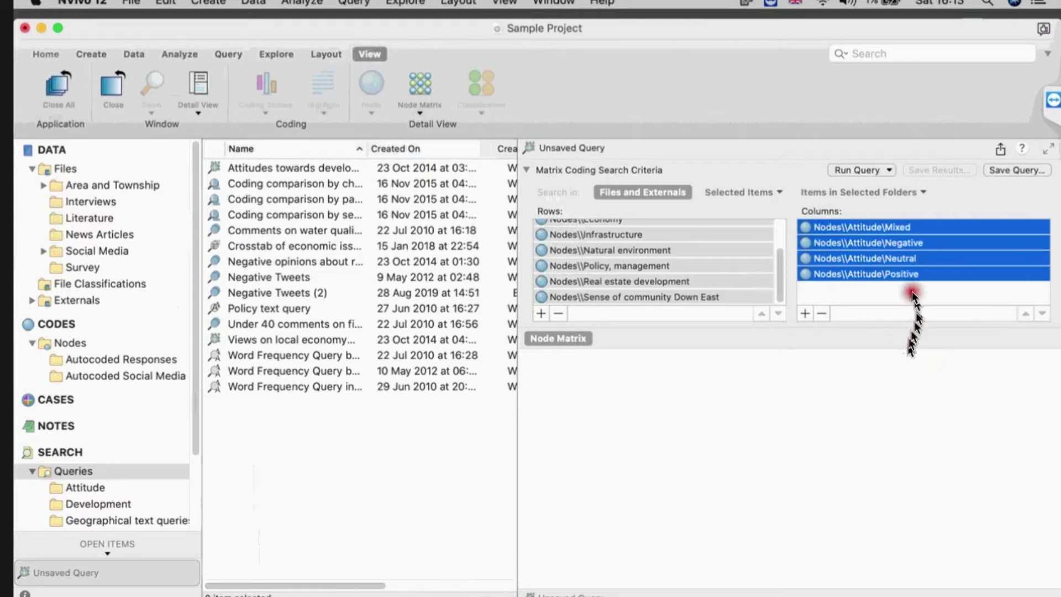
click(857, 169)
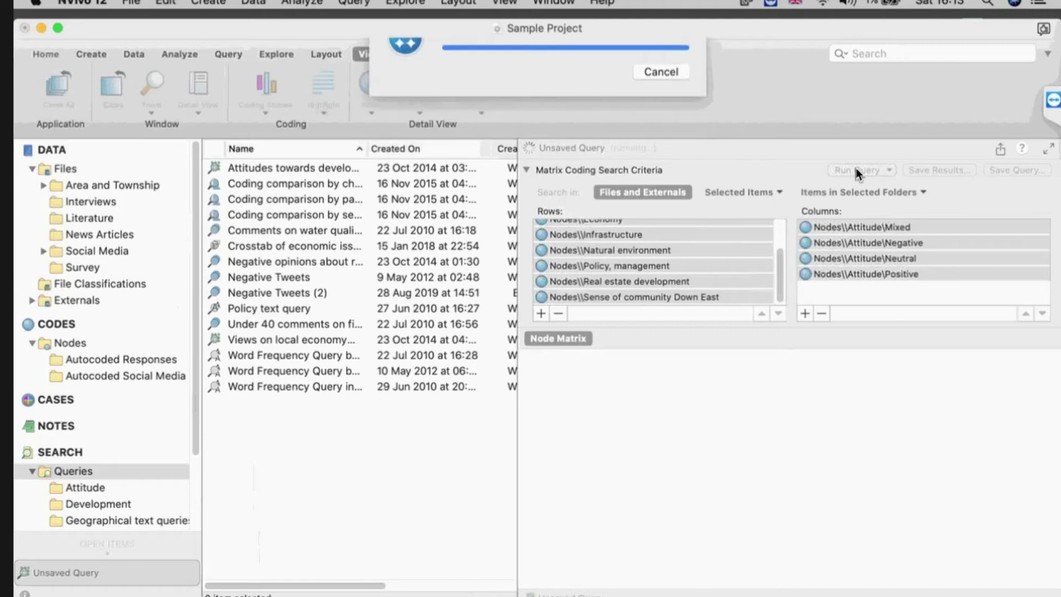
Step: Widen the node matrix's row-label column so full theme names are readable
click(872, 348)
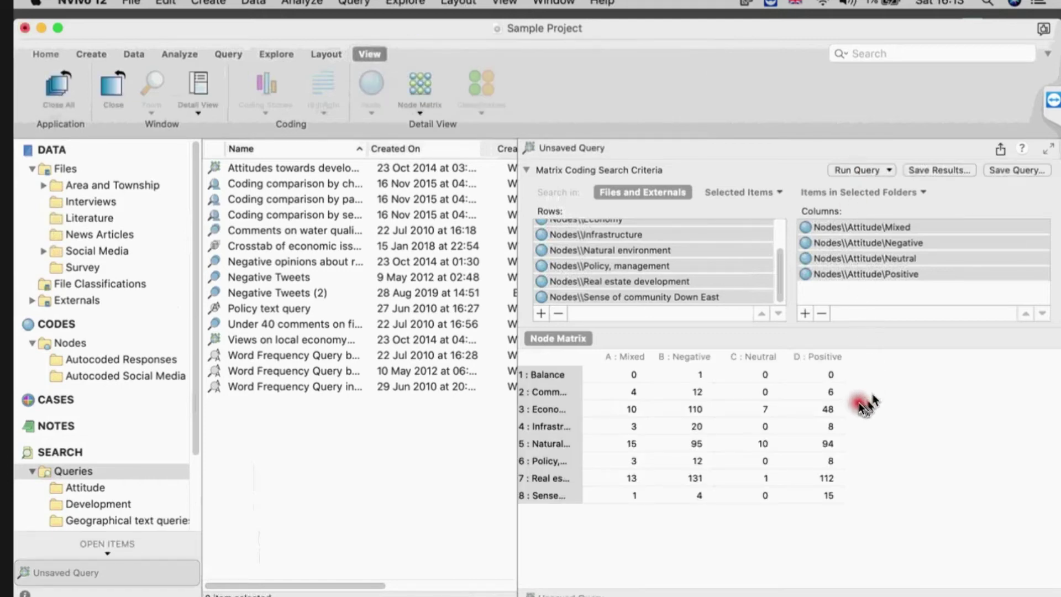
drag(585, 360, 683, 355)
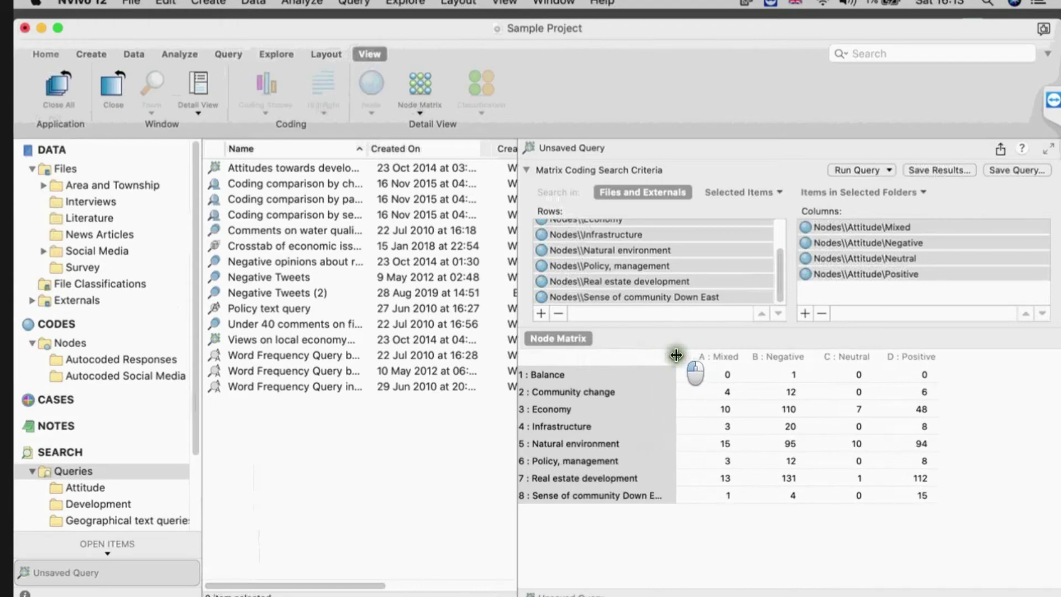
right_click(678, 537)
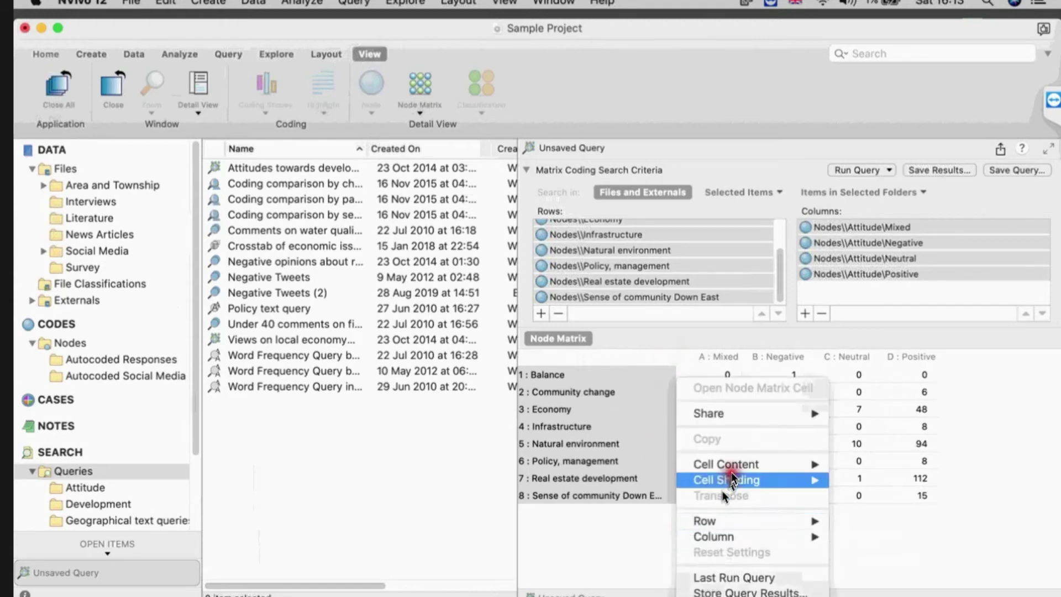
Step: Apply Blue-White cell shading to the matrix, leaving cell content unchanged
mouse_move(718, 479)
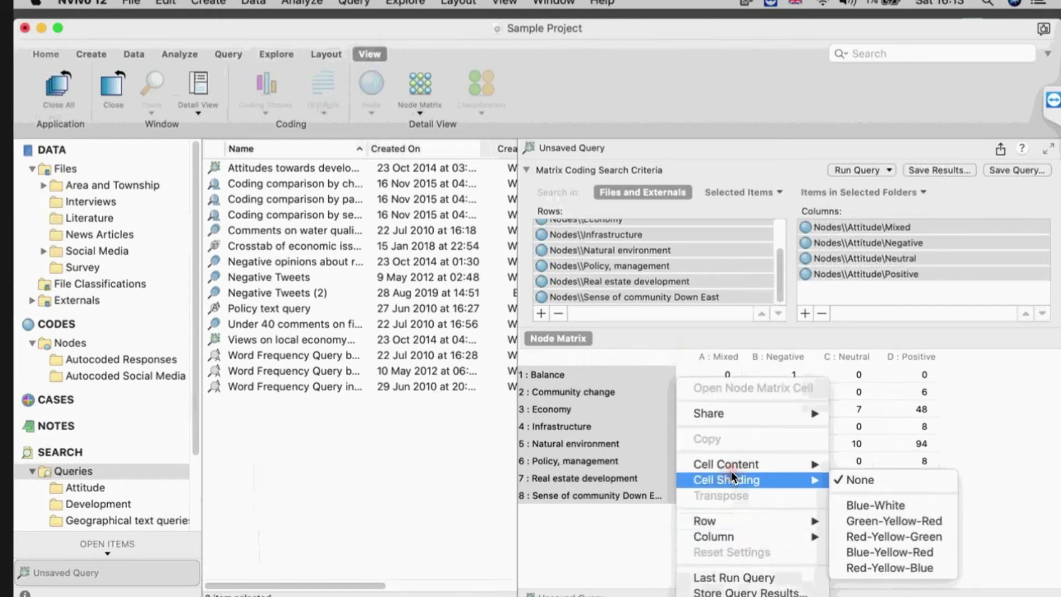
click(871, 504)
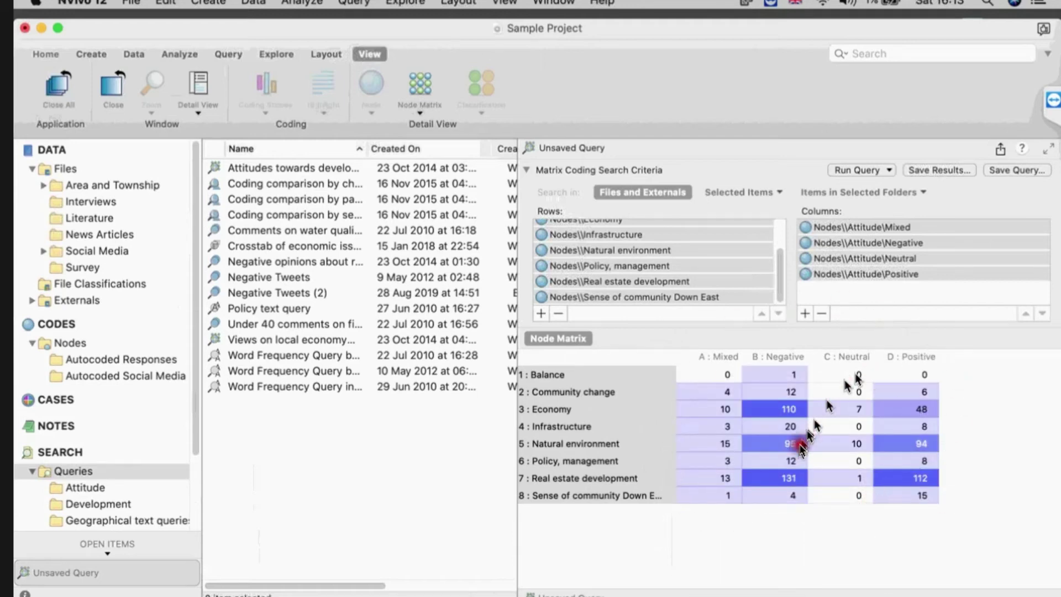
right_click(754, 531)
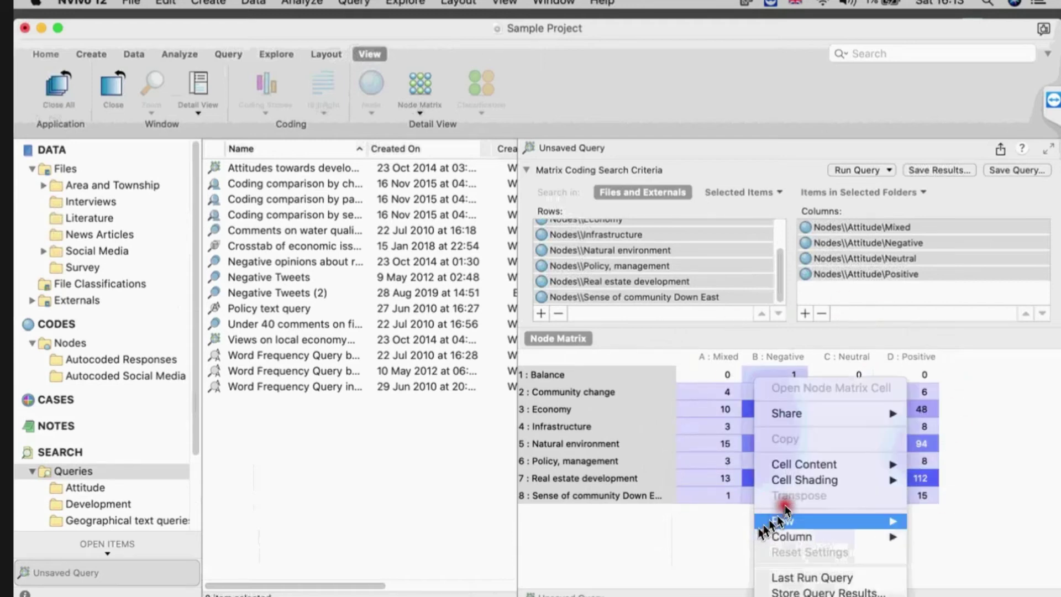
mouse_move(802, 468)
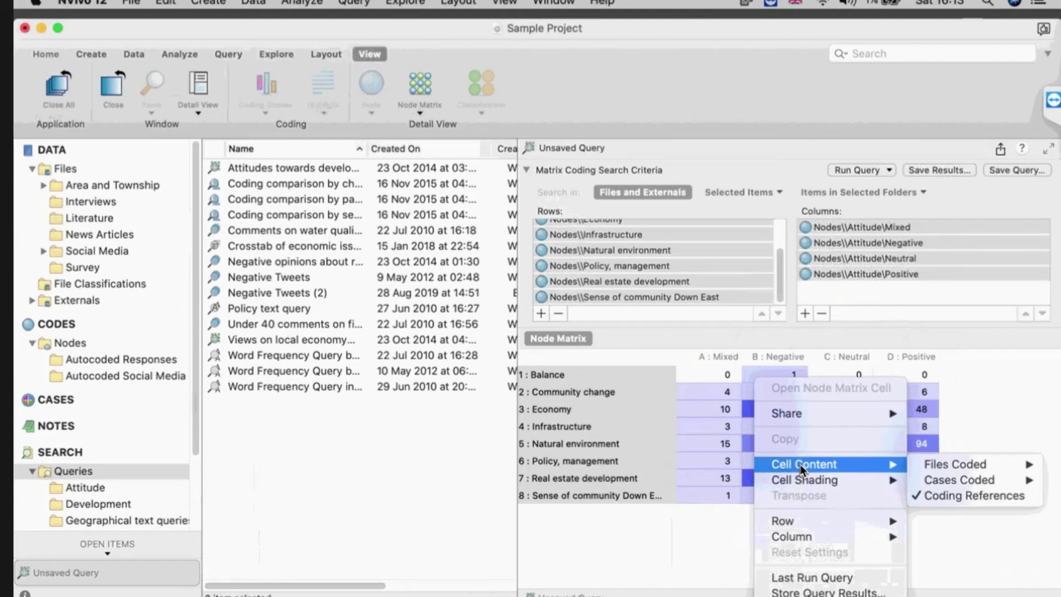
click(807, 465)
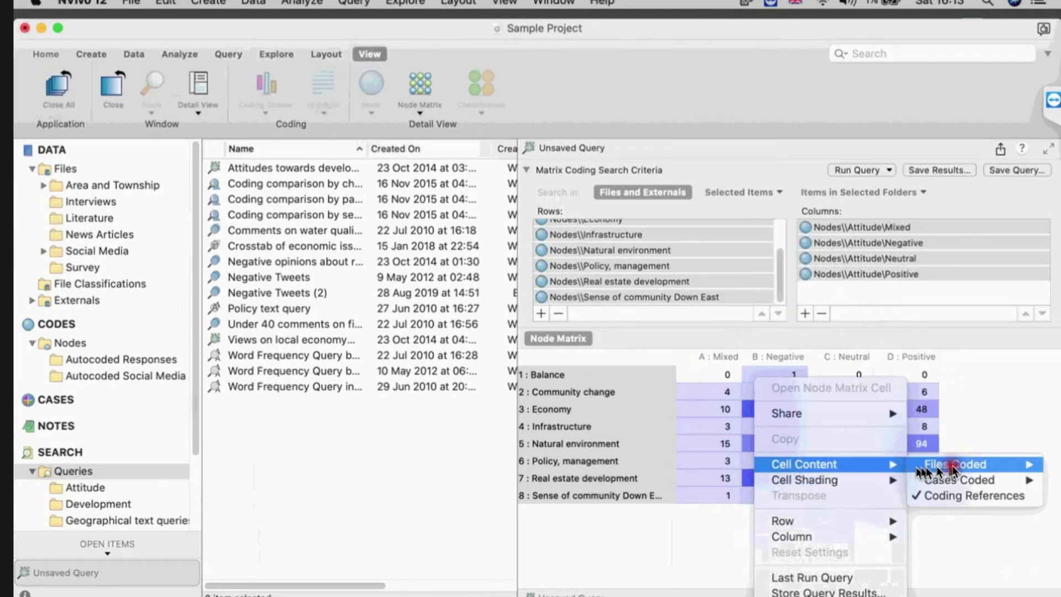
mouse_move(953, 467)
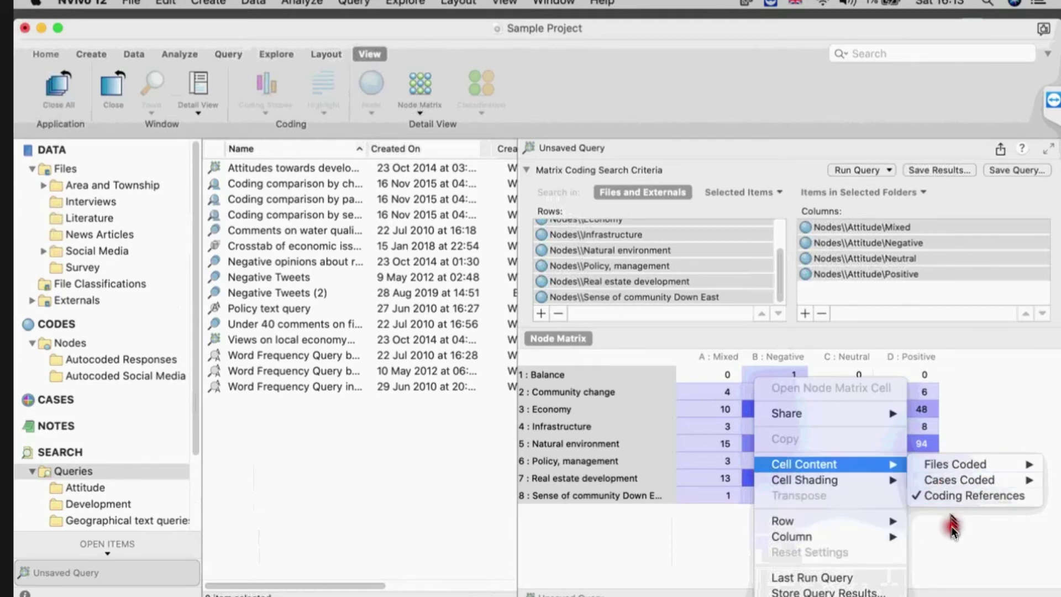
click(689, 526)
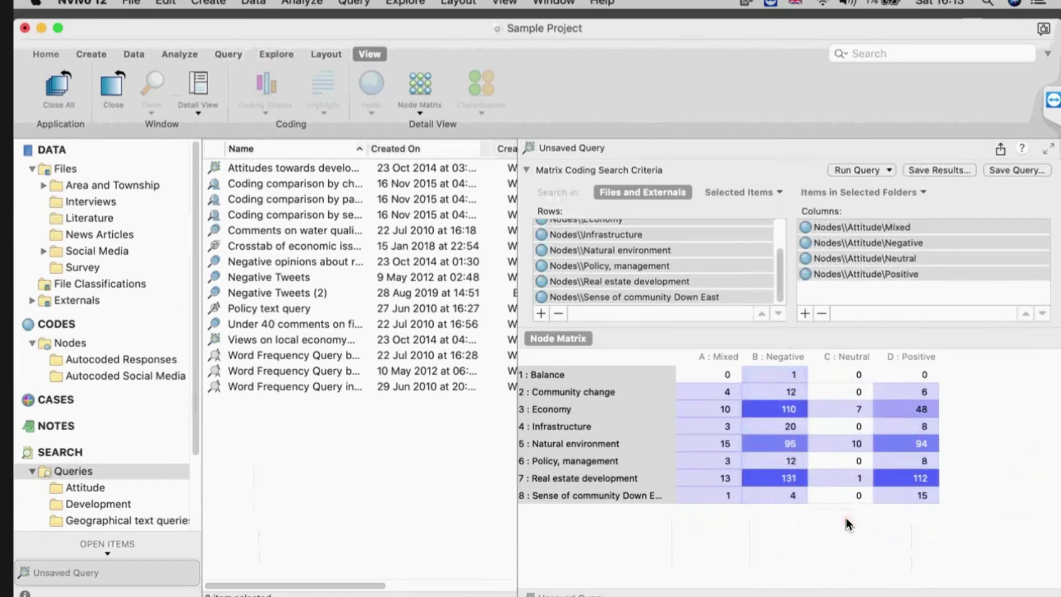
Step: View the Sense of community Down East × Negative cell's references, then return to the matrix
mouse_move(845, 520)
mouse_down()
mouse_move(767, 479)
mouse_move(564, 410)
mouse_move(703, 433)
mouse_move(806, 415)
mouse_move(771, 417)
mouse_move(789, 396)
mouse_move(792, 461)
mouse_move(766, 481)
mouse_move(916, 486)
mouse_move(790, 486)
mouse_move(885, 487)
mouse_move(835, 491)
mouse_move(771, 464)
mouse_move(957, 459)
mouse_move(885, 553)
mouse_move(810, 482)
mouse_move(796, 442)
mouse_move(774, 423)
mouse_move(790, 425)
mouse_move(846, 536)
mouse_up()
double_click(784, 496)
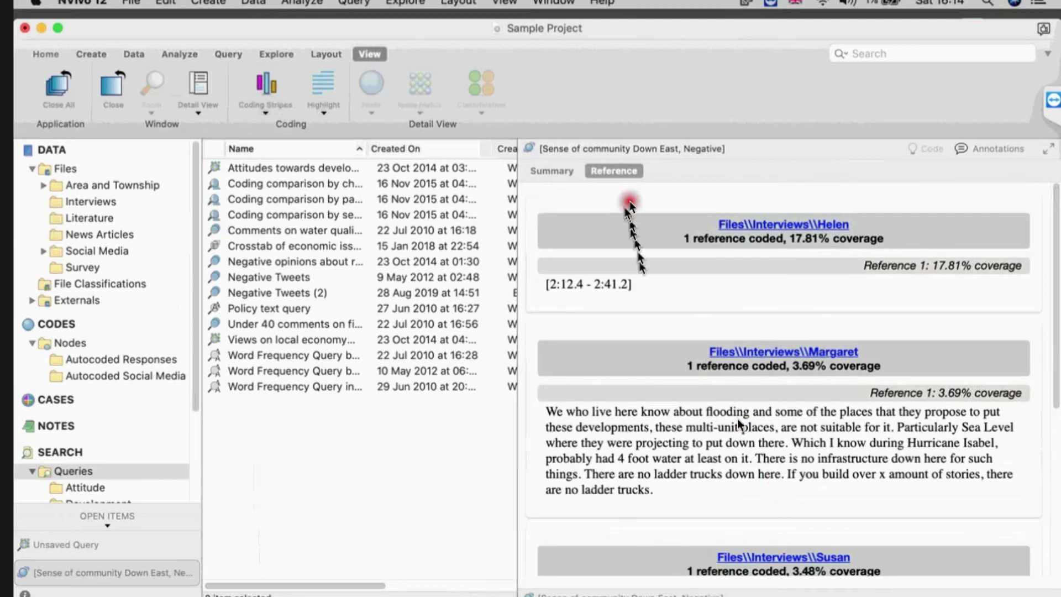
click(140, 549)
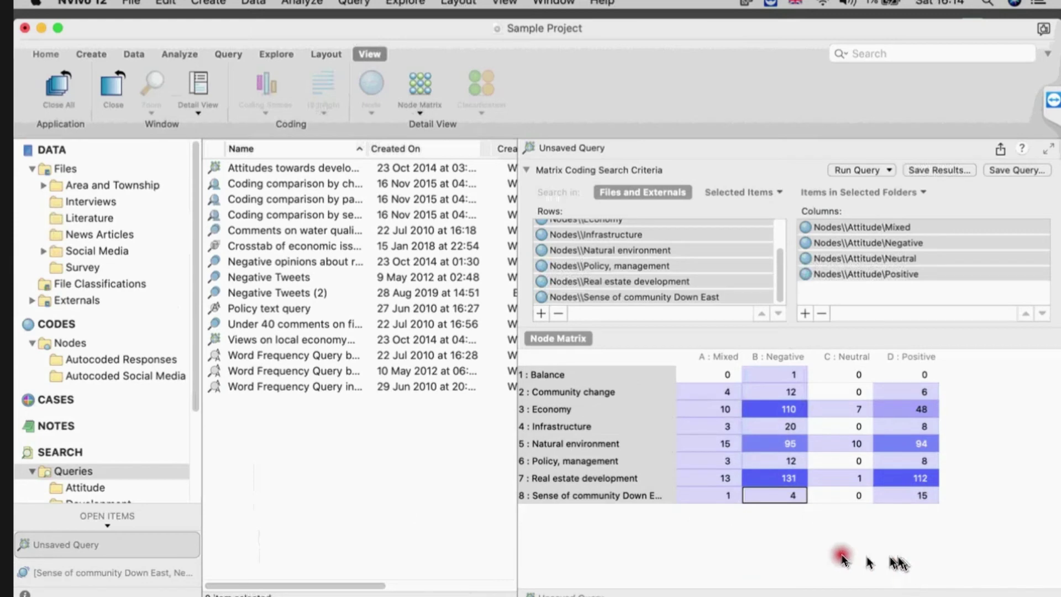
right_click(736, 533)
mouse_move(737, 534)
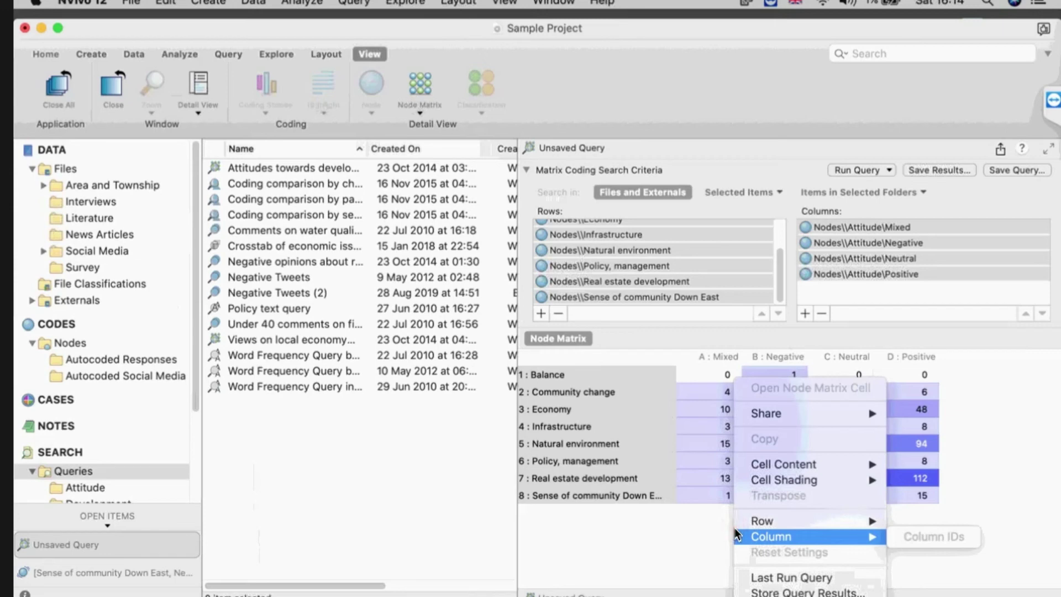
mouse_move(862, 422)
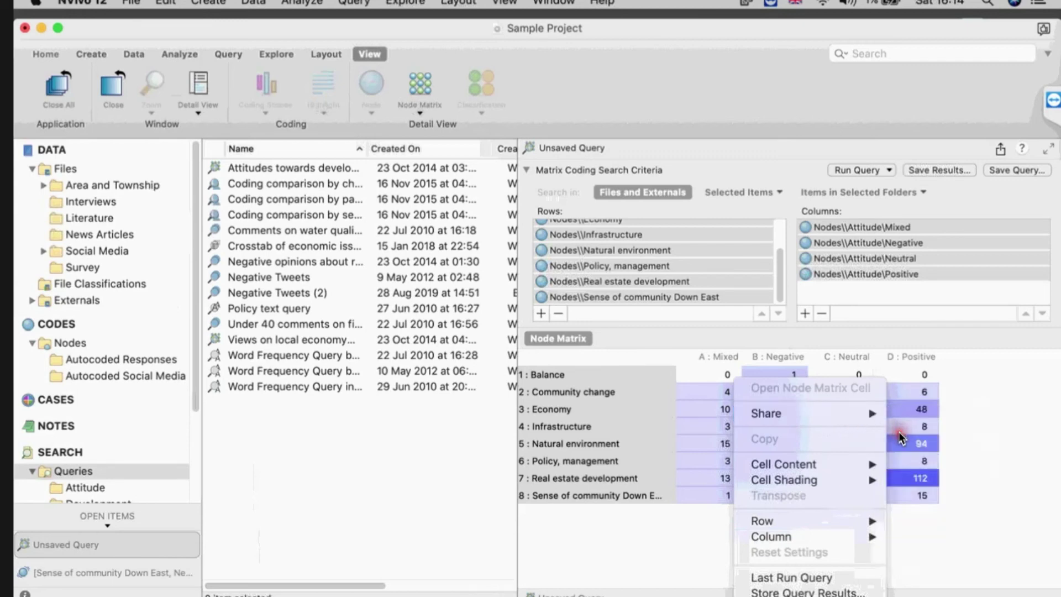
click(848, 416)
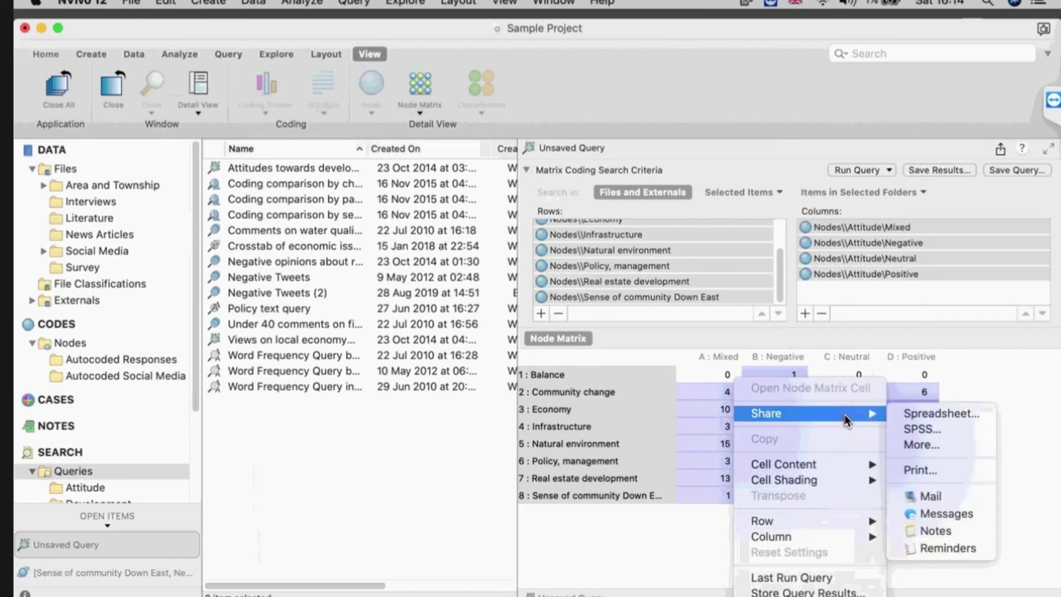
click(672, 528)
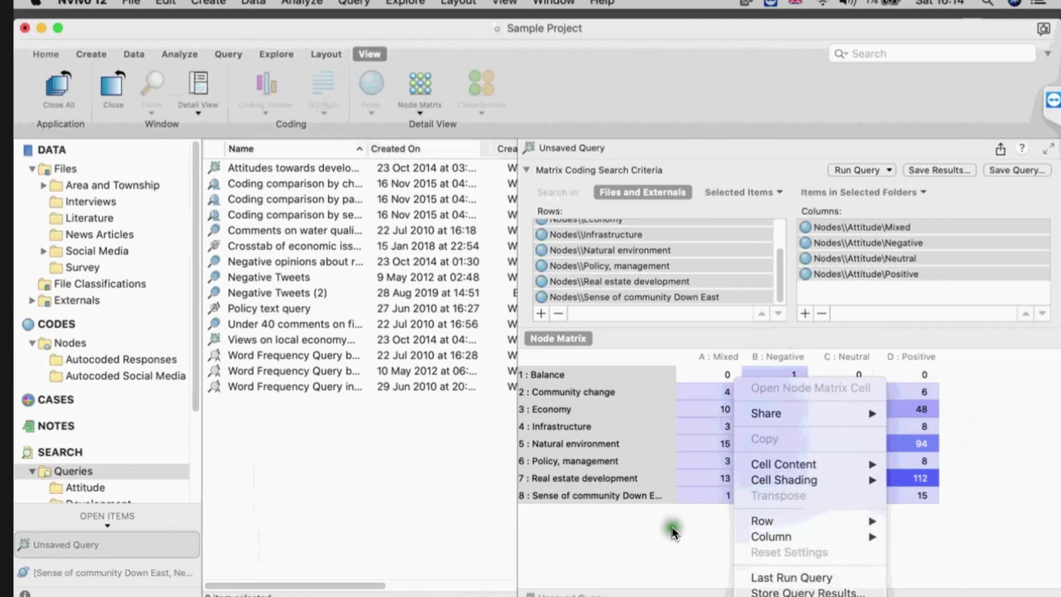
click(691, 528)
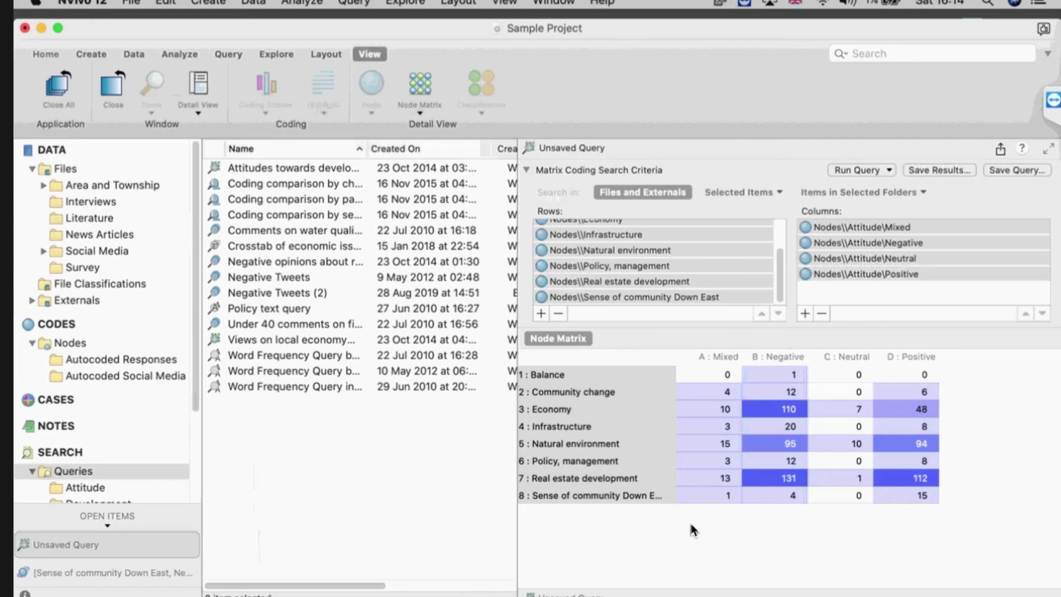
Step: Save the matrix results as 'Major Themes X Sentimant' and view the Query Results folder
click(934, 171)
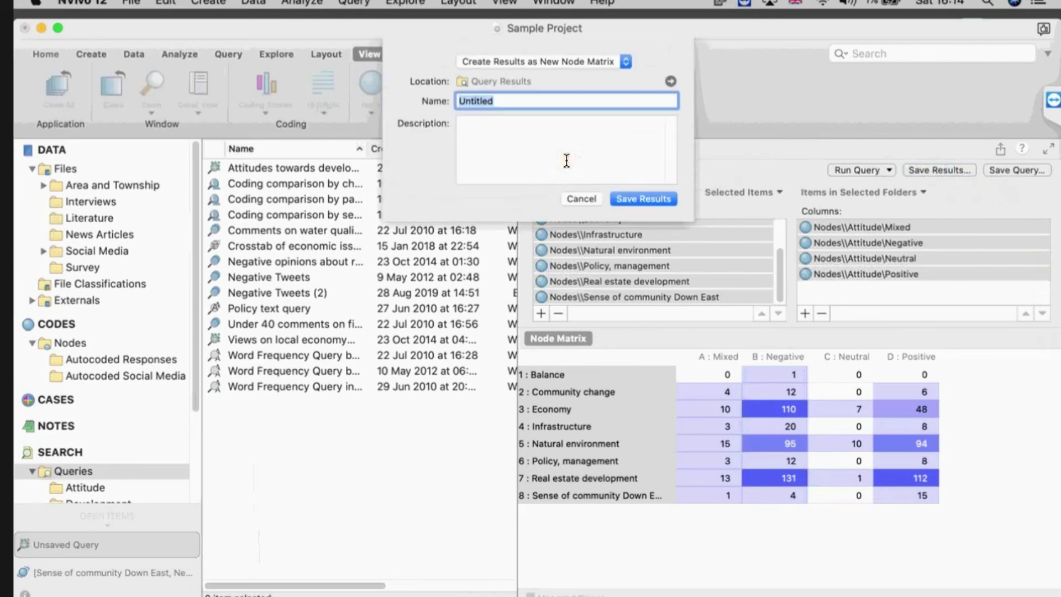
text(Major Themes)
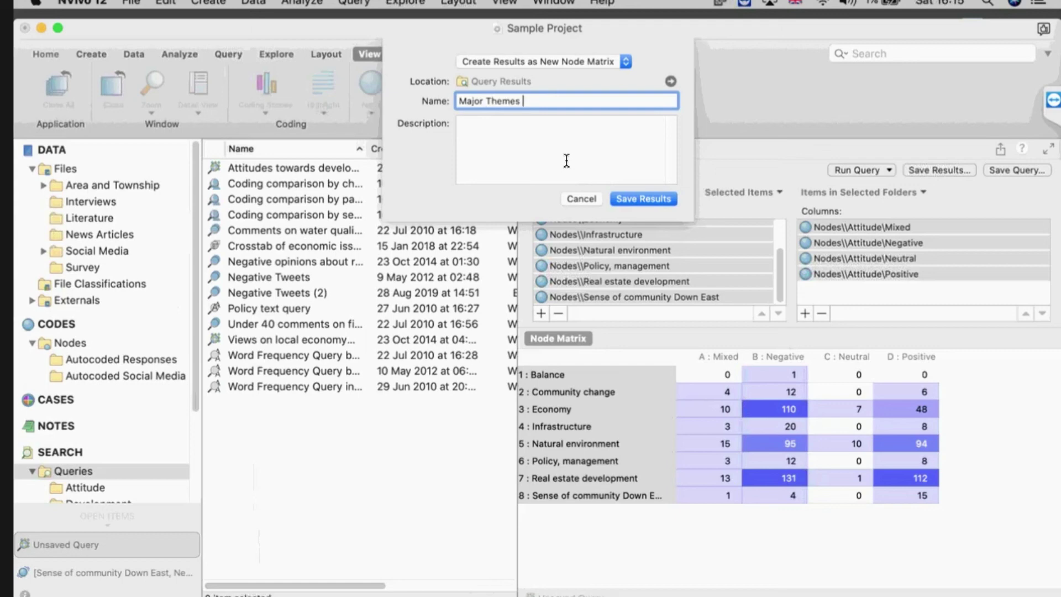
text( X Sentimant)
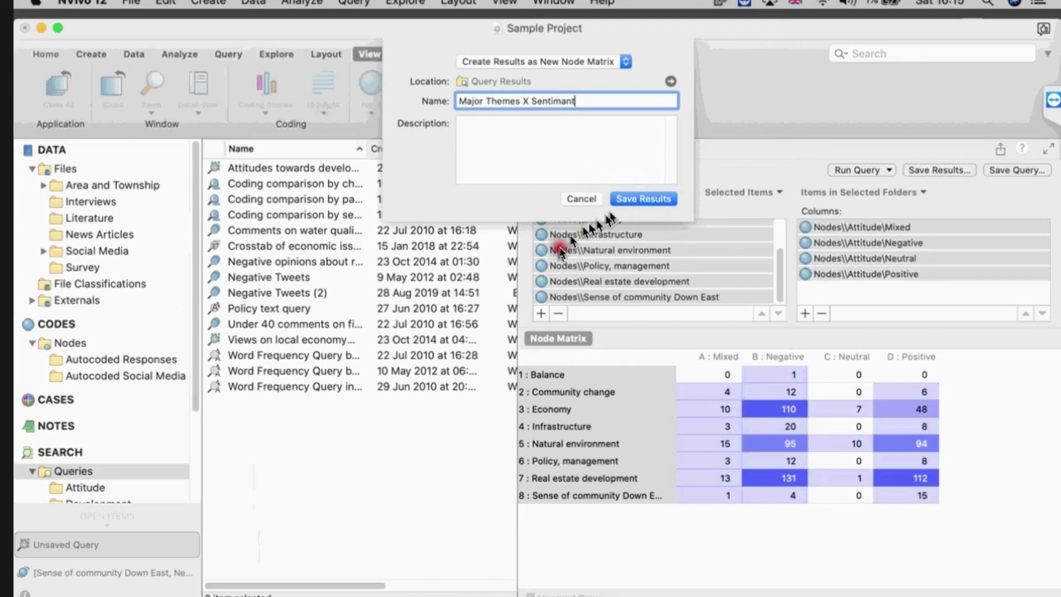
click(644, 198)
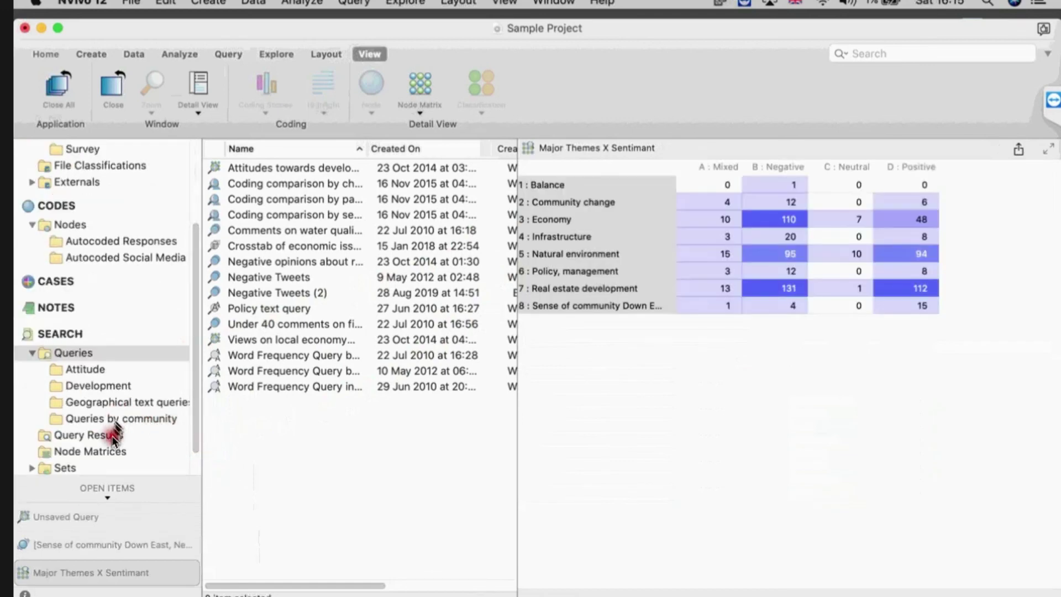
click(111, 436)
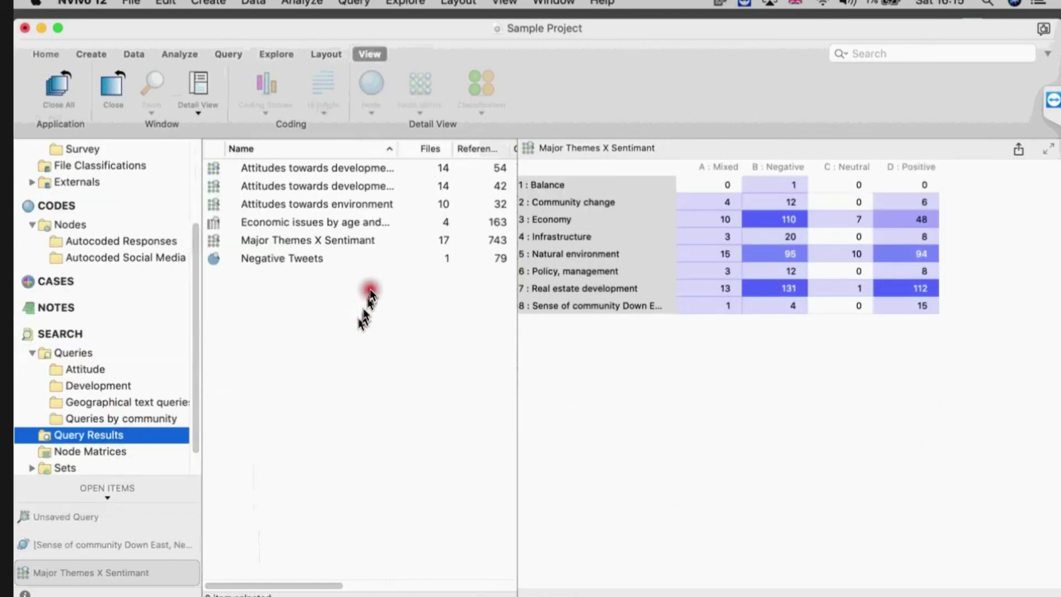